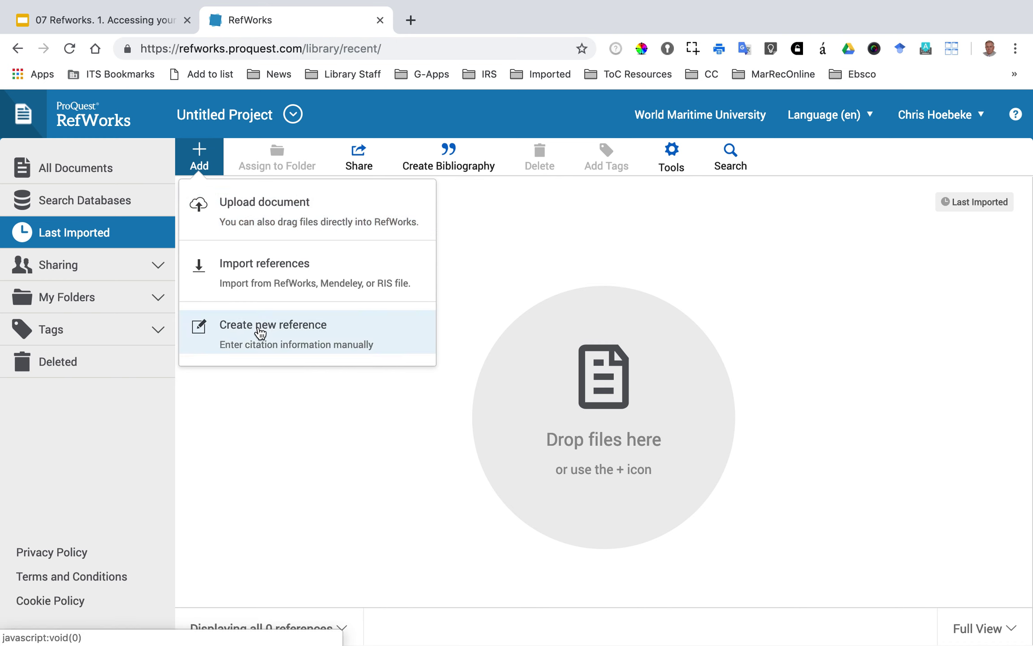
Start a new manually entered reference and set its reference type to Book.
click(260, 332)
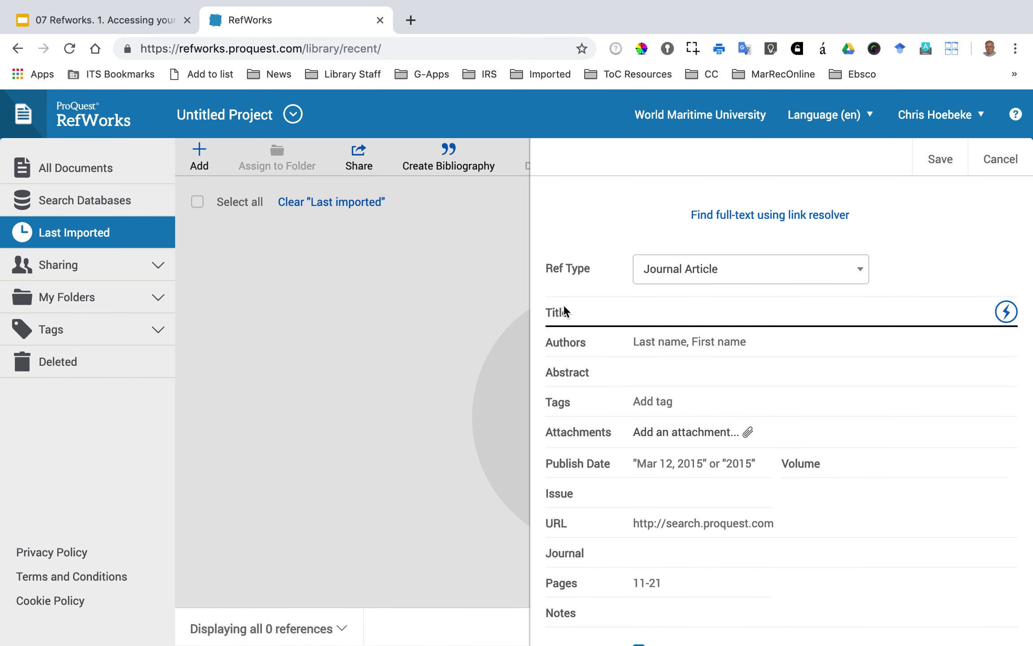
click(703, 271)
scroll(707, 387, down, 8)
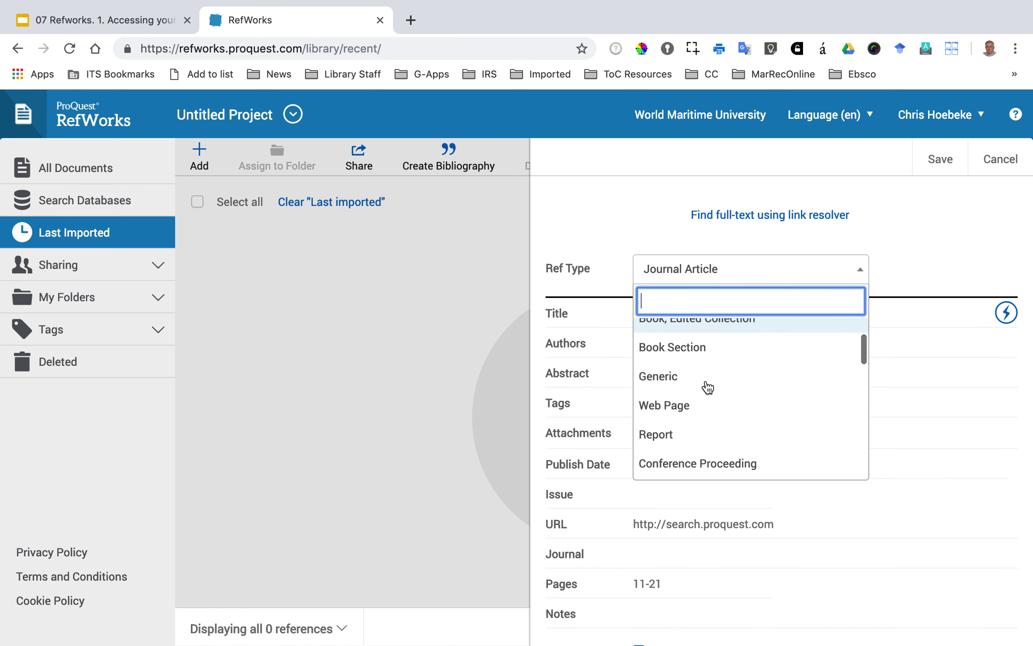
scroll(706, 386, down, 5)
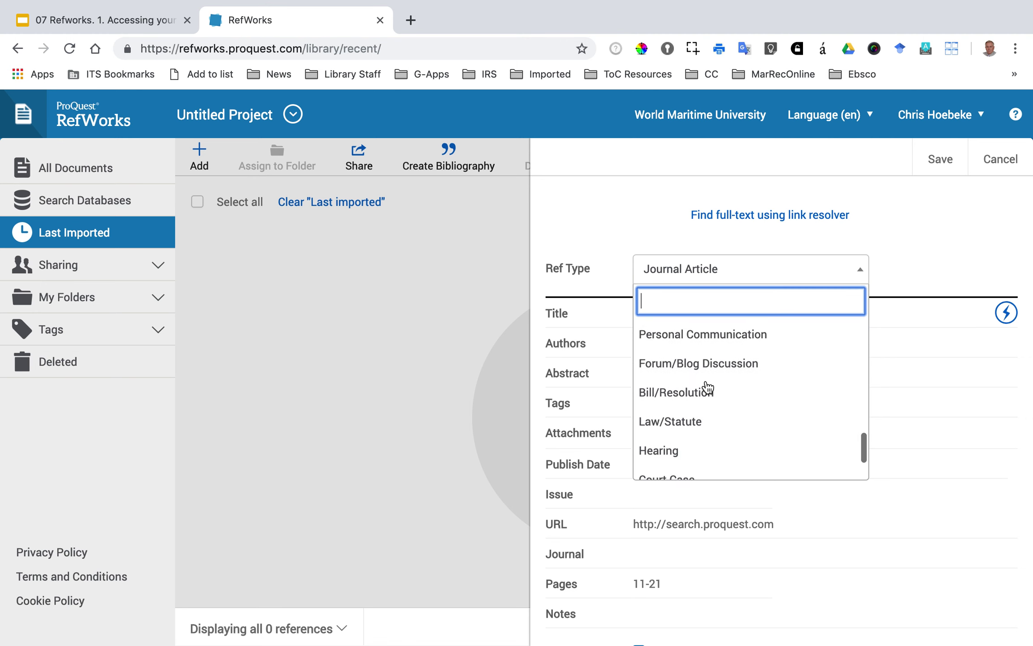
scroll(706, 381, up, 15)
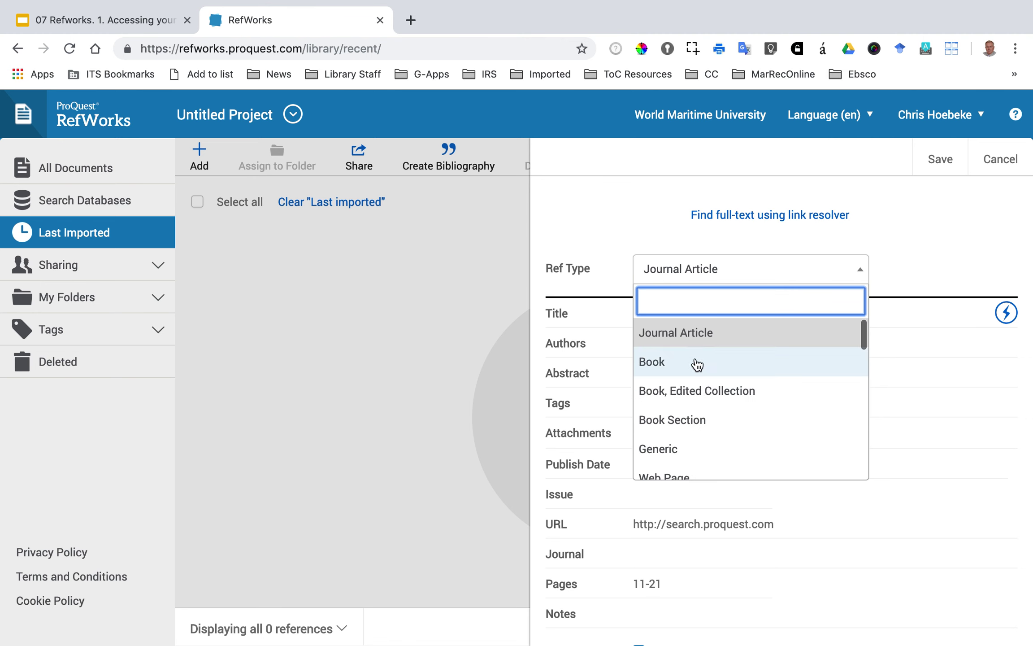
click(696, 363)
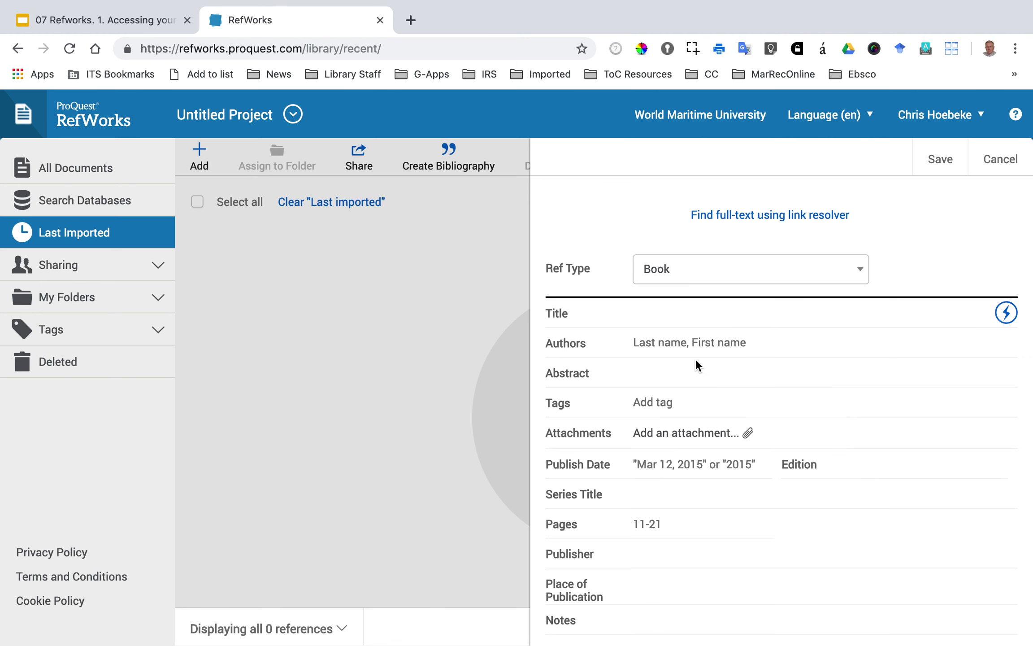
Enter "Maritime economics" as the title and fill in the author's last and first name.
click(646, 318)
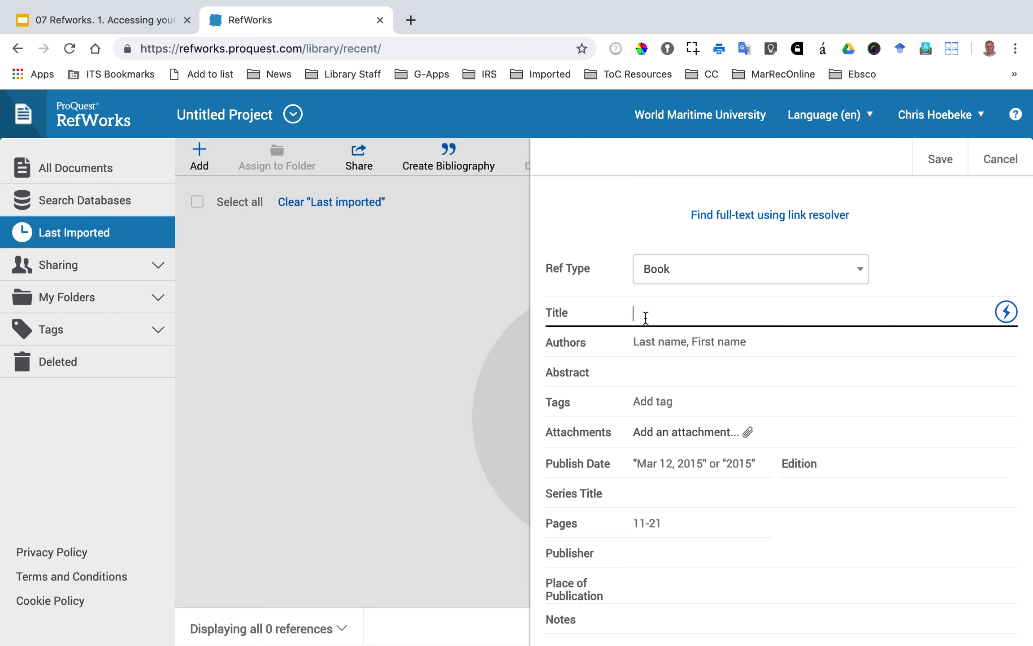
text(Maritime economics)
key(Tab)
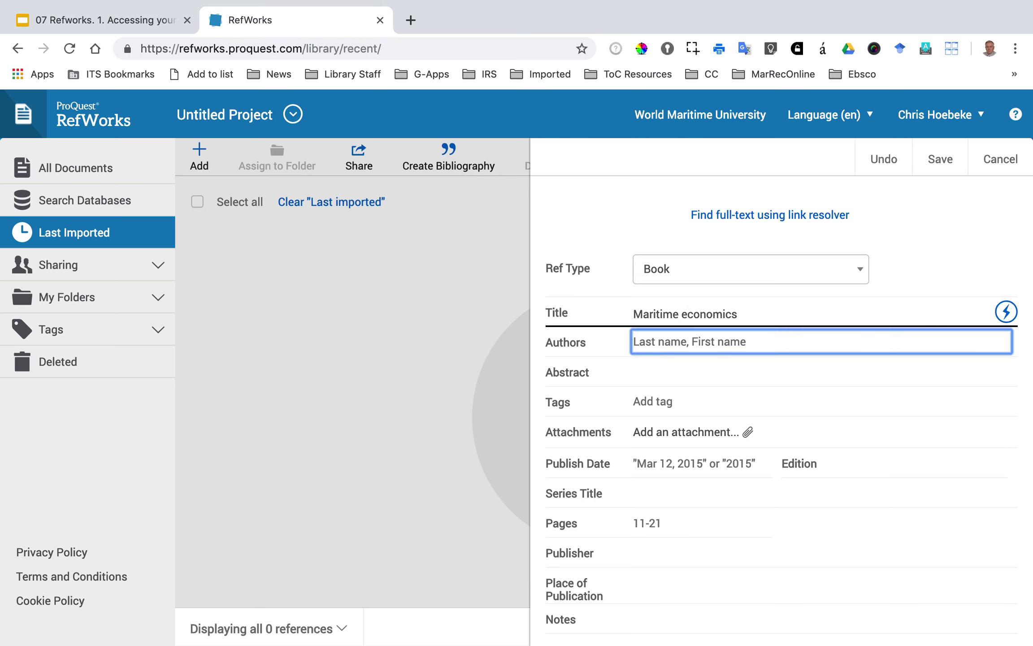
click(647, 337)
text(Stopford, Martin)
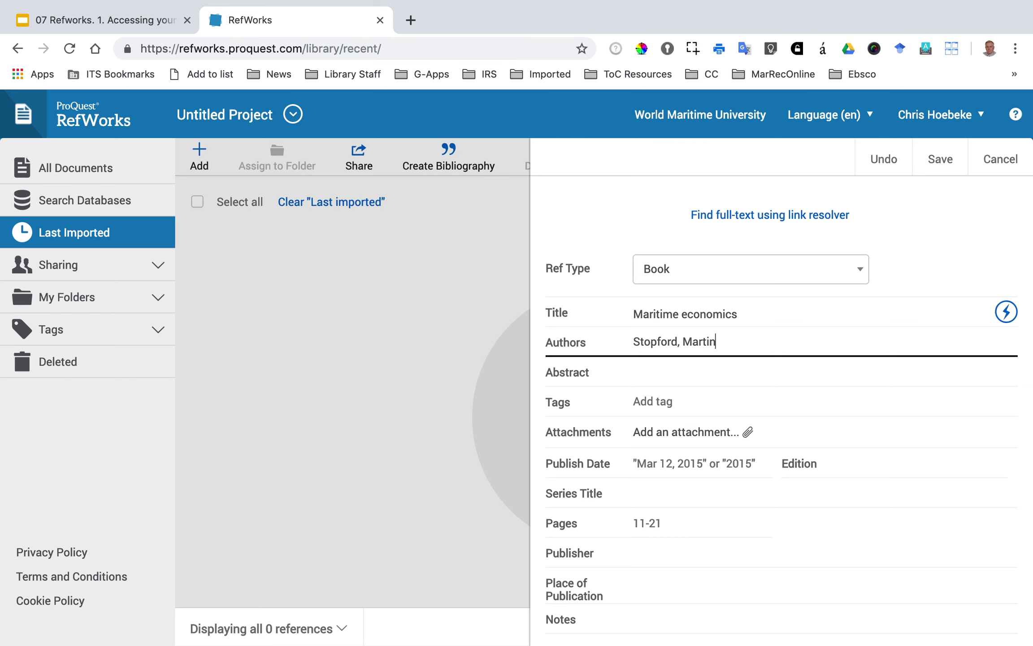
Set the book's publish date to 2009 and its edition to 3rd.
click(664, 463)
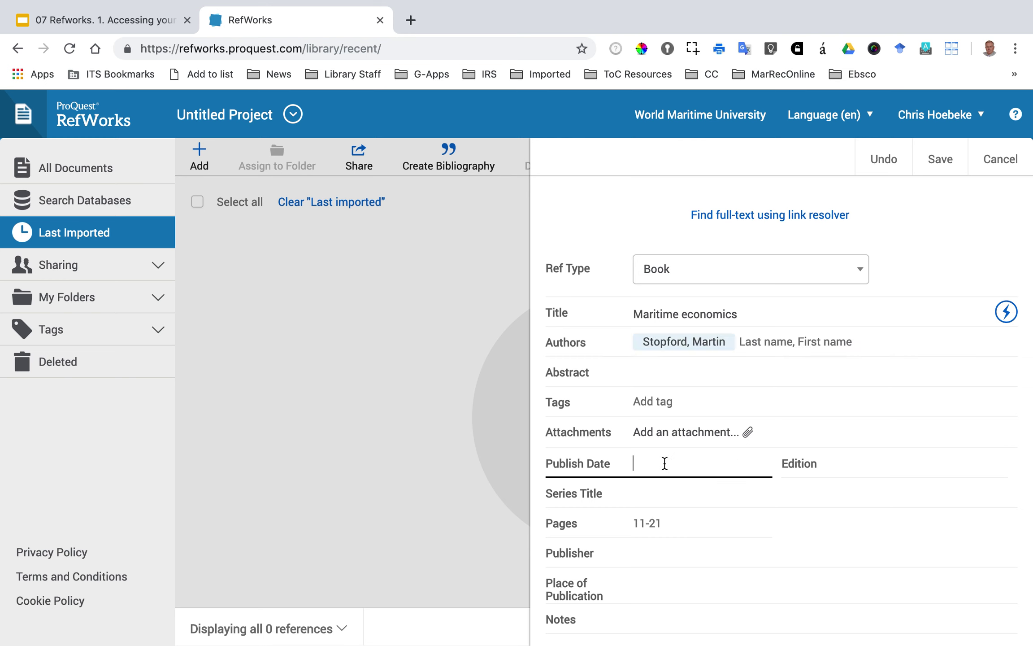
text(2009)
click(849, 461)
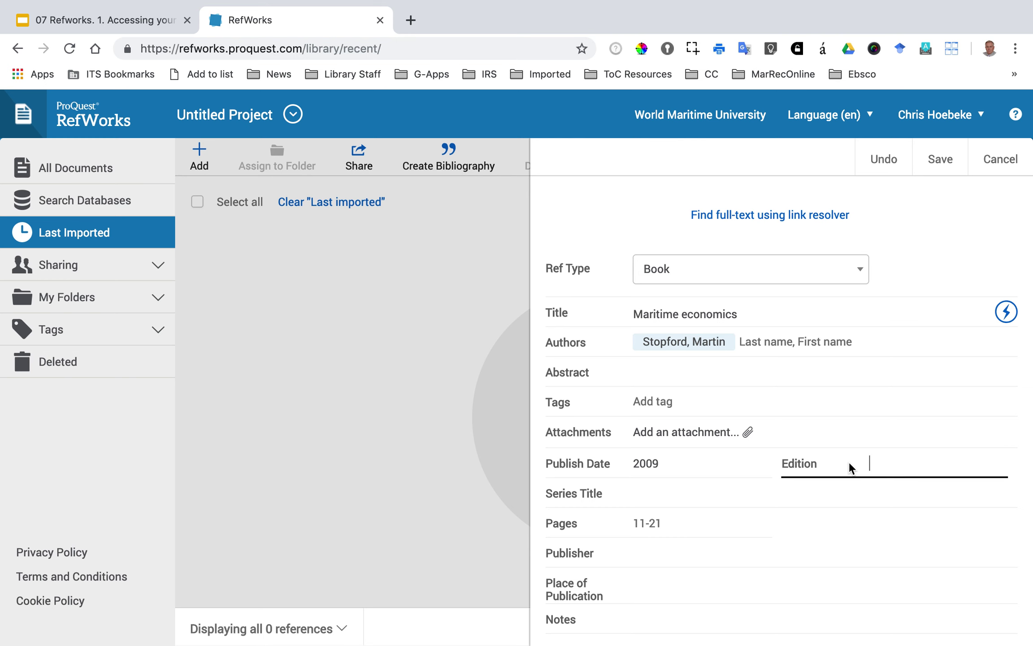
text(3rd)
Enter Routledge as the publisher and London as the place of publication, leave series title and pages empty, and save the reference.
click(657, 550)
text(Routledge)
click(646, 590)
text(London)
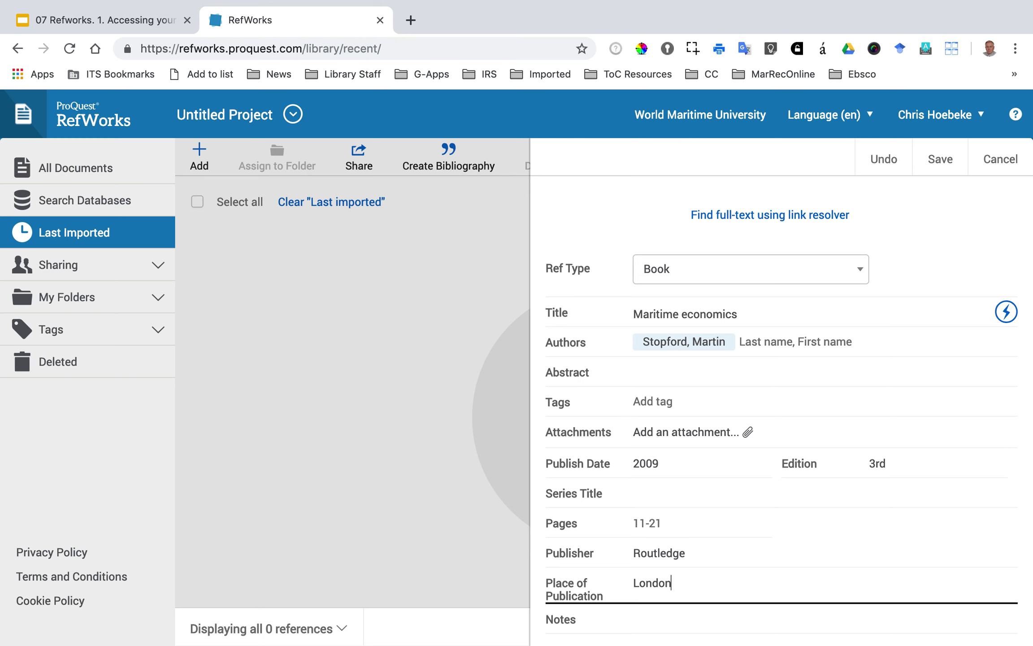
click(642, 494)
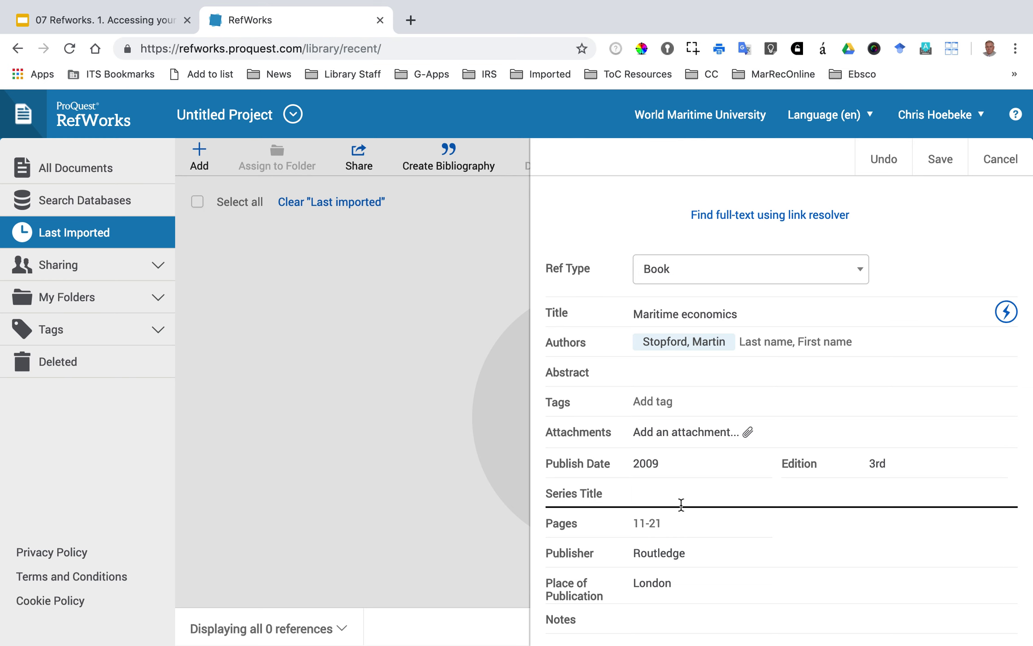
click(665, 523)
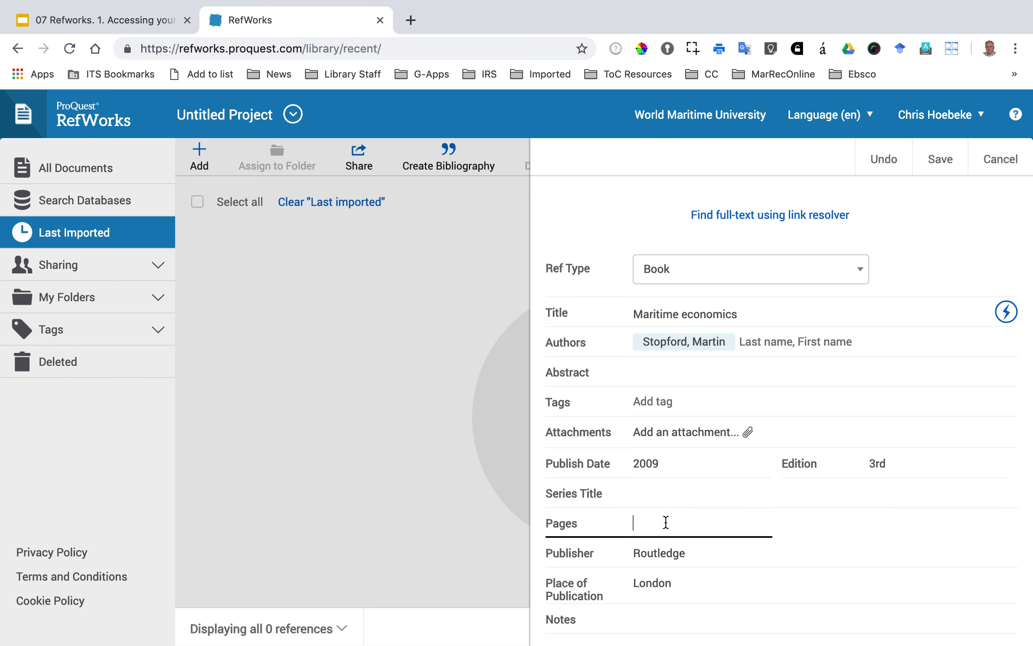
click(940, 159)
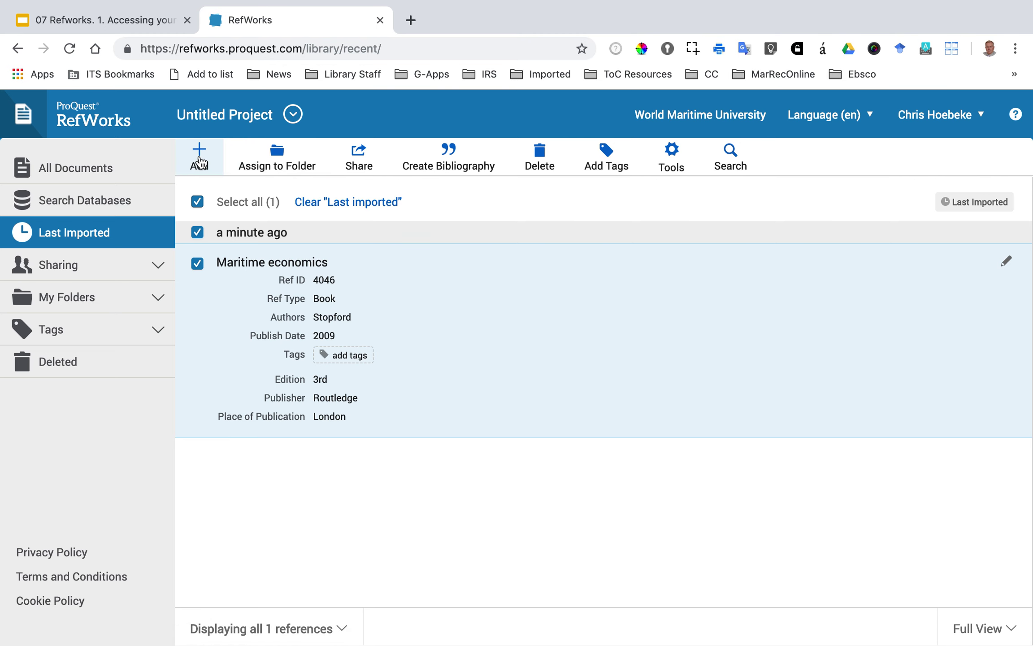
Start a second manually entered reference and set its reference type to Book.
click(199, 162)
click(252, 334)
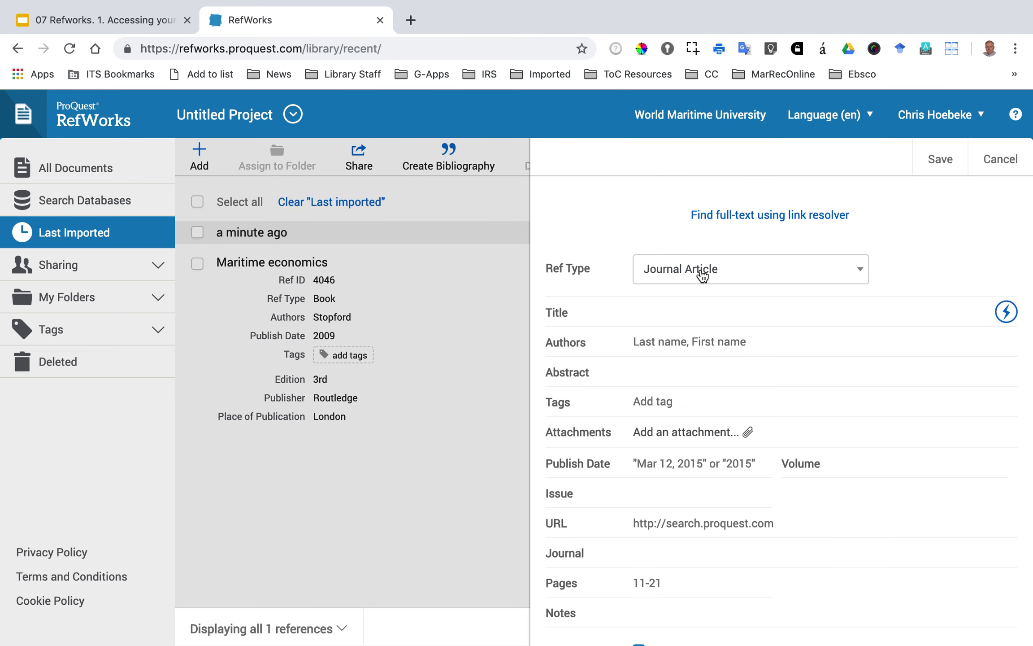
click(702, 274)
click(694, 364)
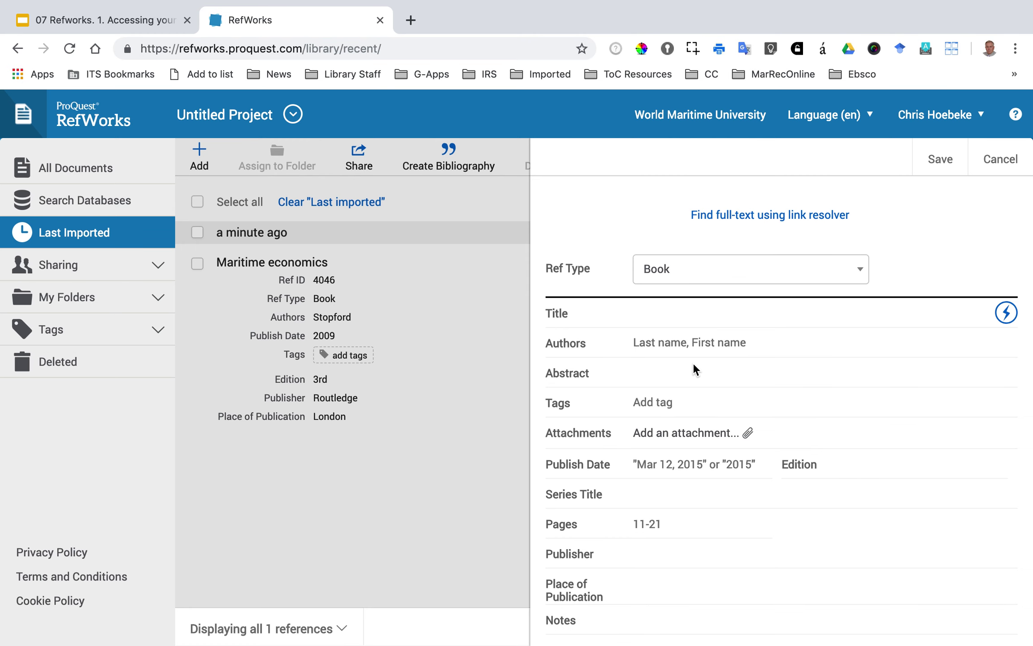
Enter "Maritime economics" as the second reference's title and fill in only the author's last name.
click(645, 312)
text(M)
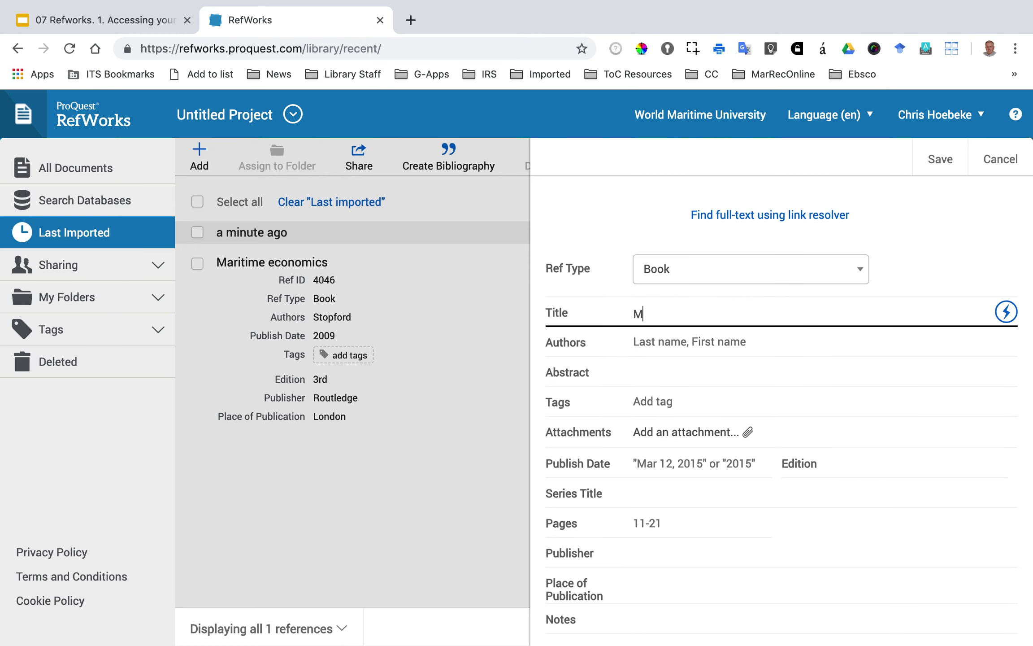
text(aritime Econ)
key(BackSpace)
key(BackSpace)
key(BackSpace)
key(BackSpace)
text(economics)
click(643, 345)
text(Stopford)
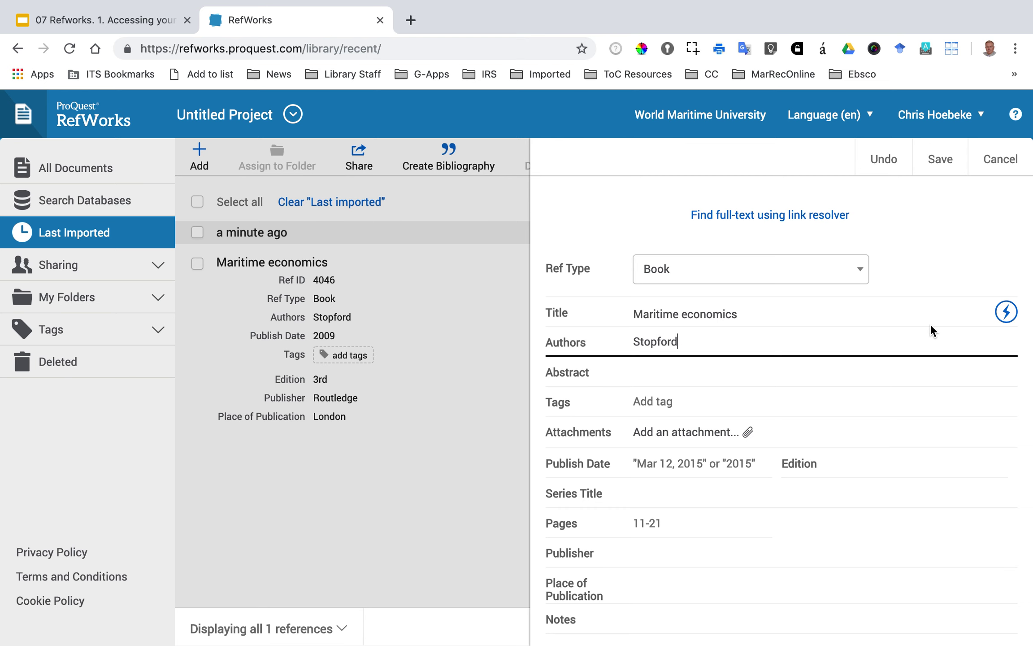
Look up matching publications for the title and complete the reference from the 2009 book by the same author.
click(1006, 321)
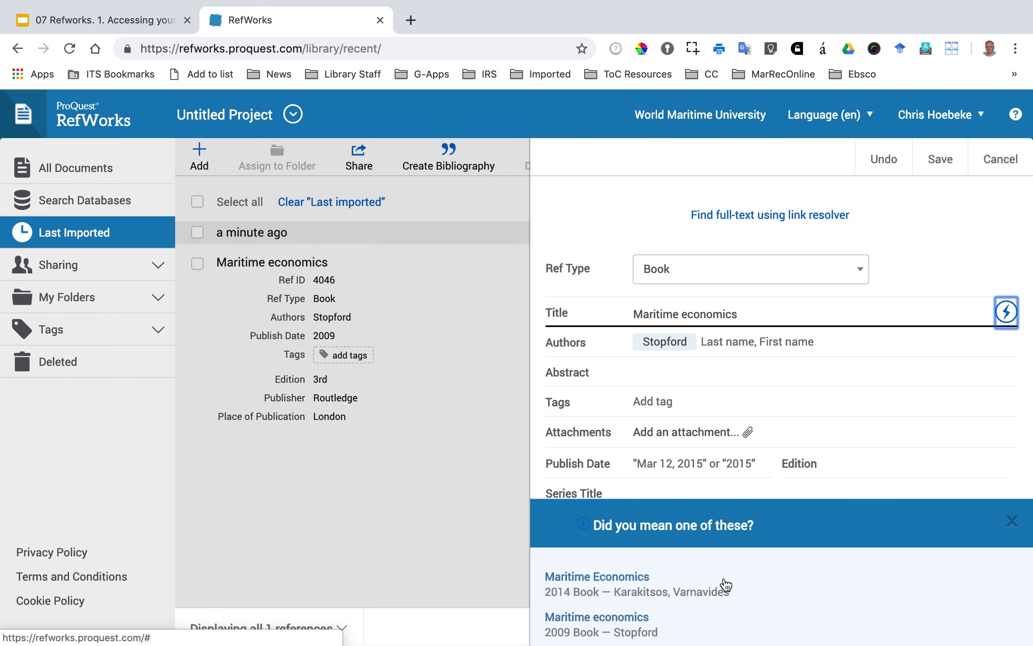
scroll(727, 583, down, 1)
click(642, 606)
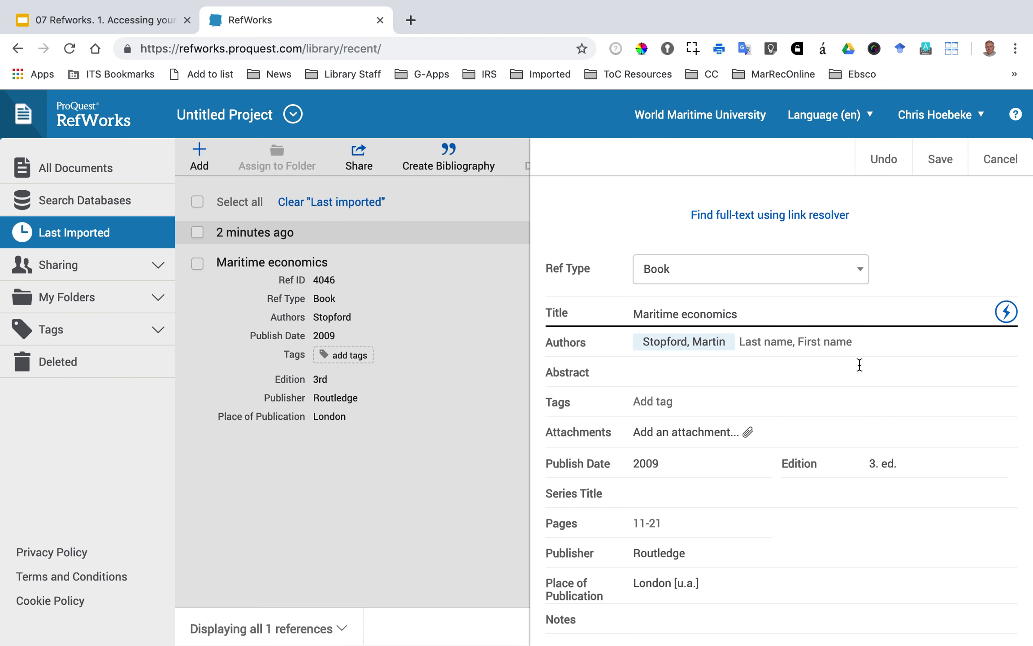
Shorten the place of publication to London by removing the bracketed addition.
scroll(860, 362, down, 3)
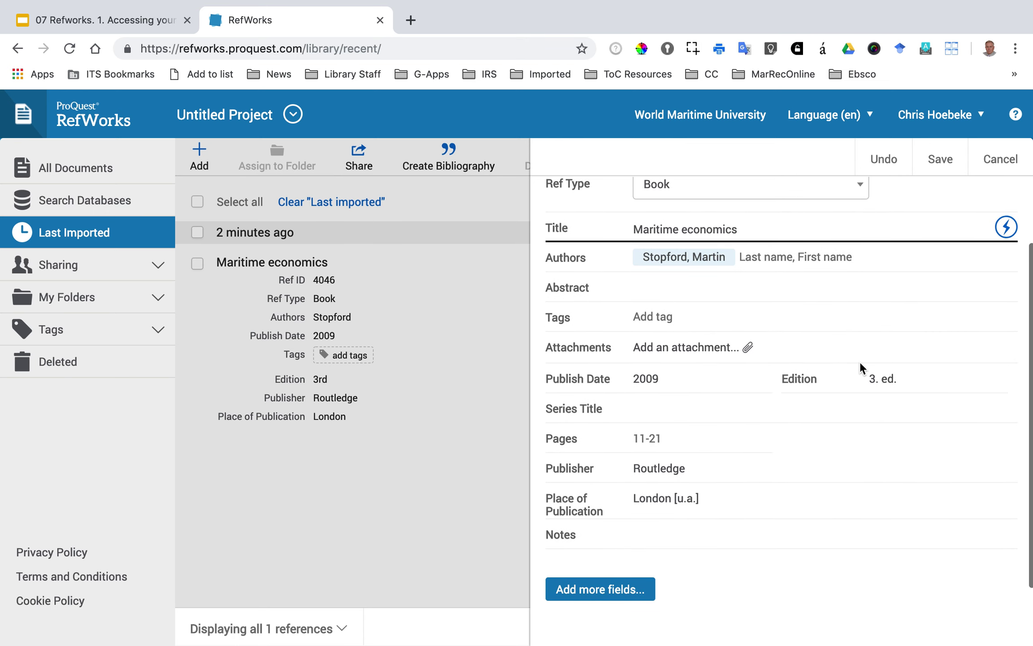
click(713, 498)
key(BackSpace)
key(BackSpace)
key(BackSpace)
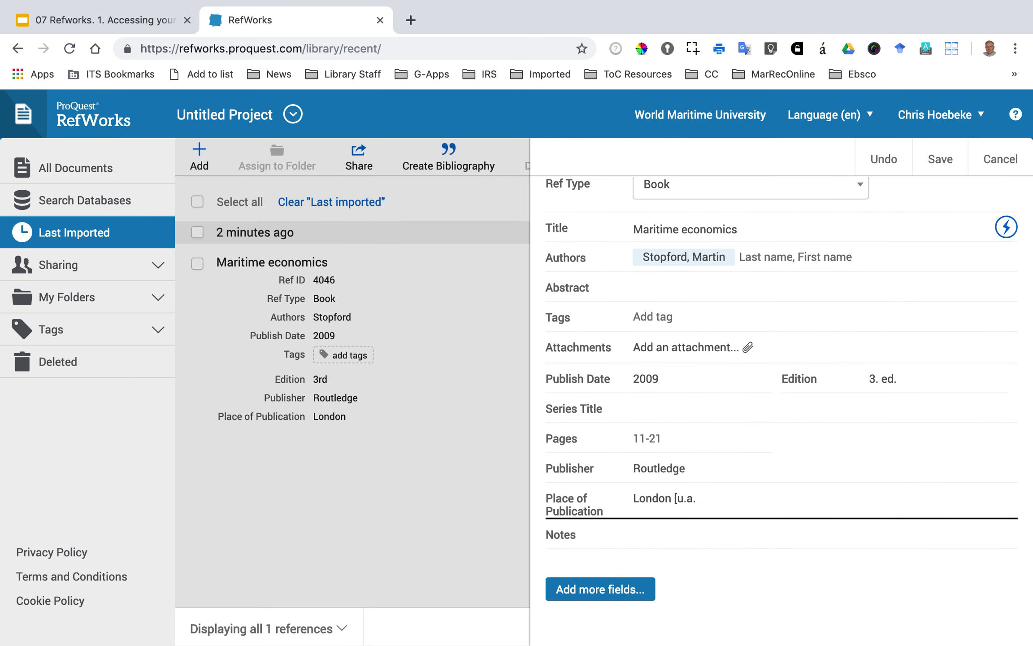
key(BackSpace)
key(BackSpace)
key(BackSpace)
key(BackSpace)
Replace the characters directly after the 3 in the edition with "rd" and save the reference.
click(889, 379)
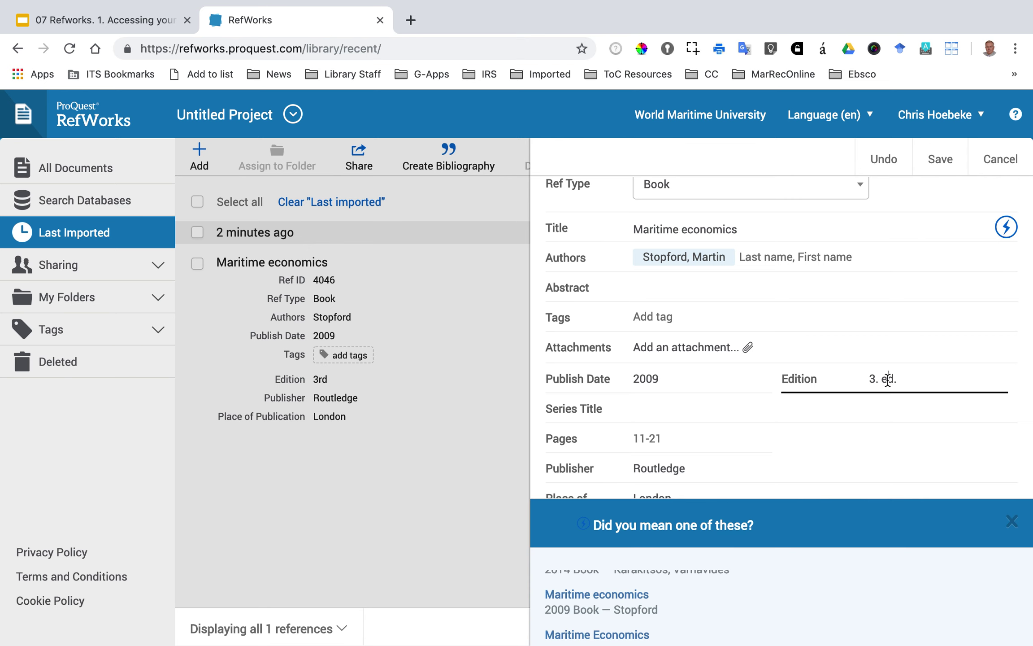
key(BackSpace)
key(BackSpace)
key(BackSpace)
text(rd)
click(940, 162)
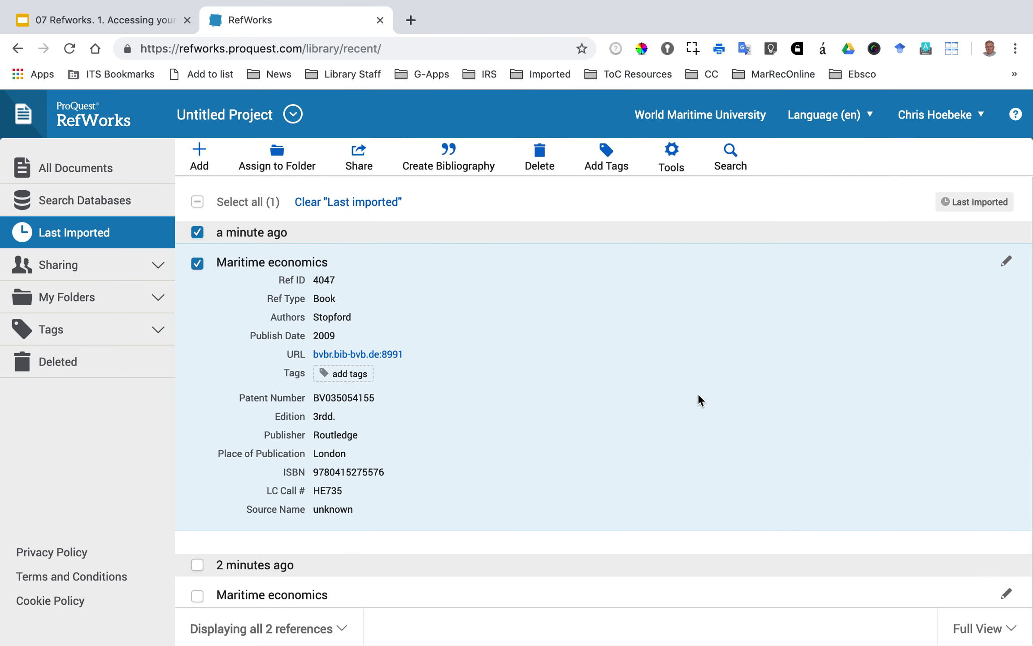
Review the imported references and delete the selected, automatically completed Maritime economics entry.
scroll(699, 399, down, 4)
scroll(699, 399, up, 4)
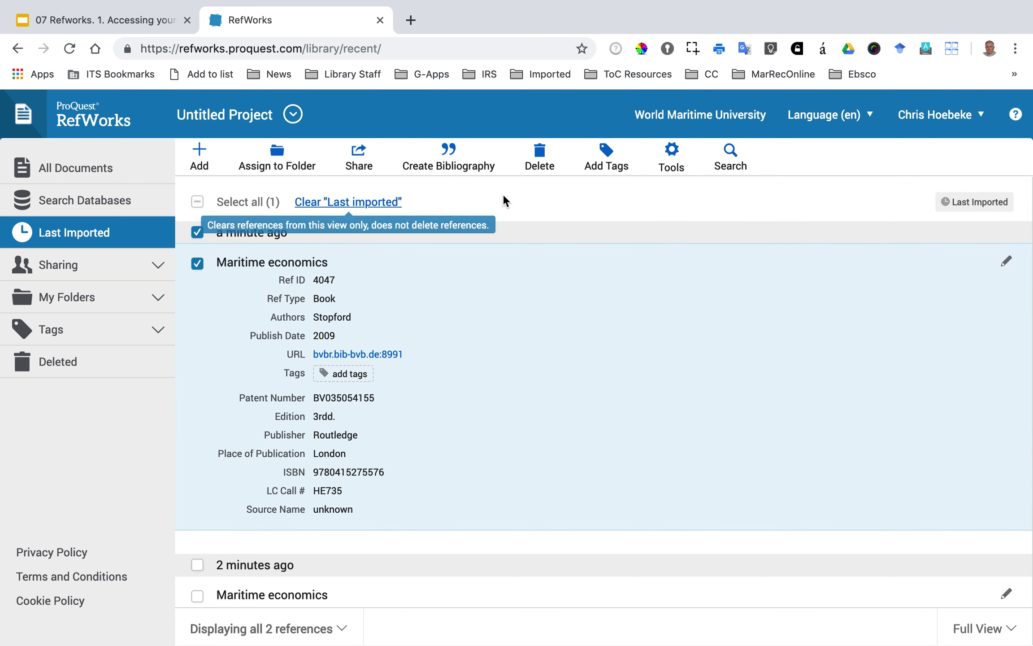
click(539, 159)
click(568, 292)
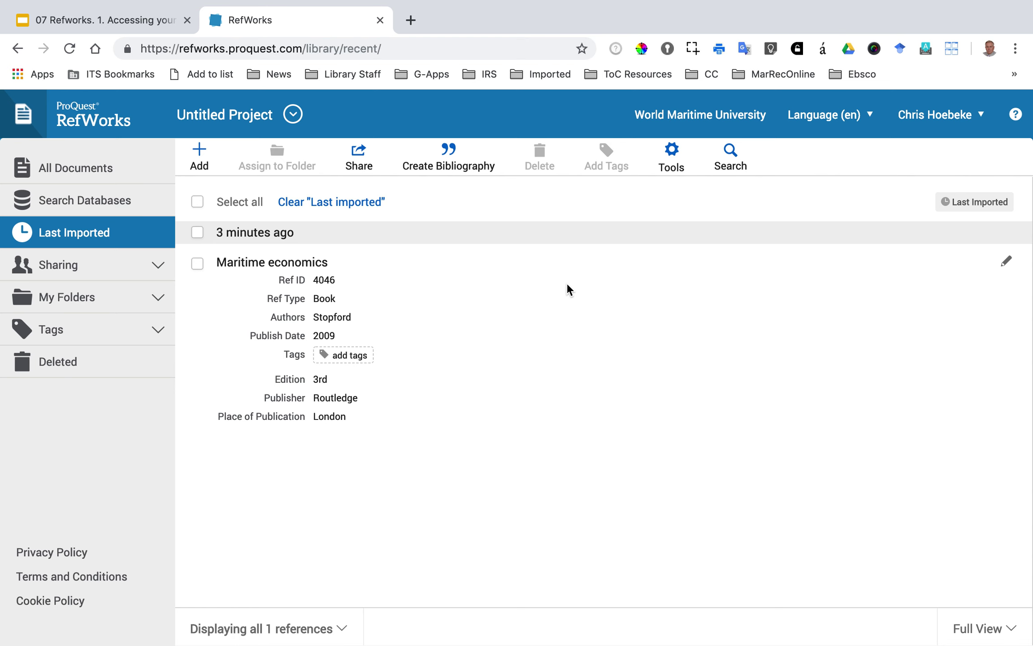
Switch to the desktop with QuickTime Player active and quit QuickTime Player.
key(ctrl+Left)
click(91, 10)
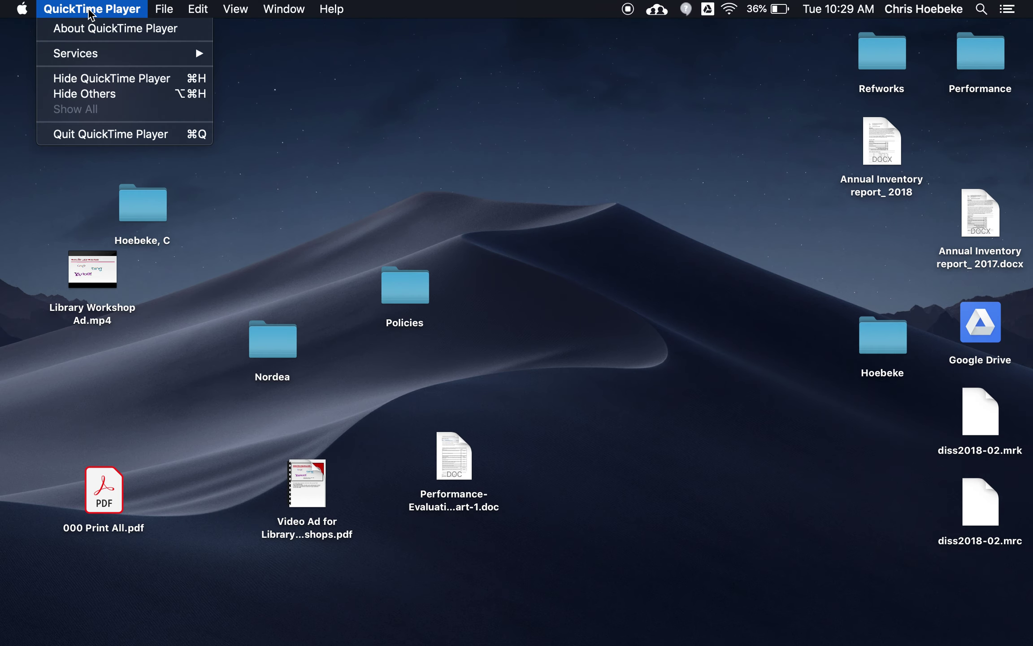
click(110, 137)
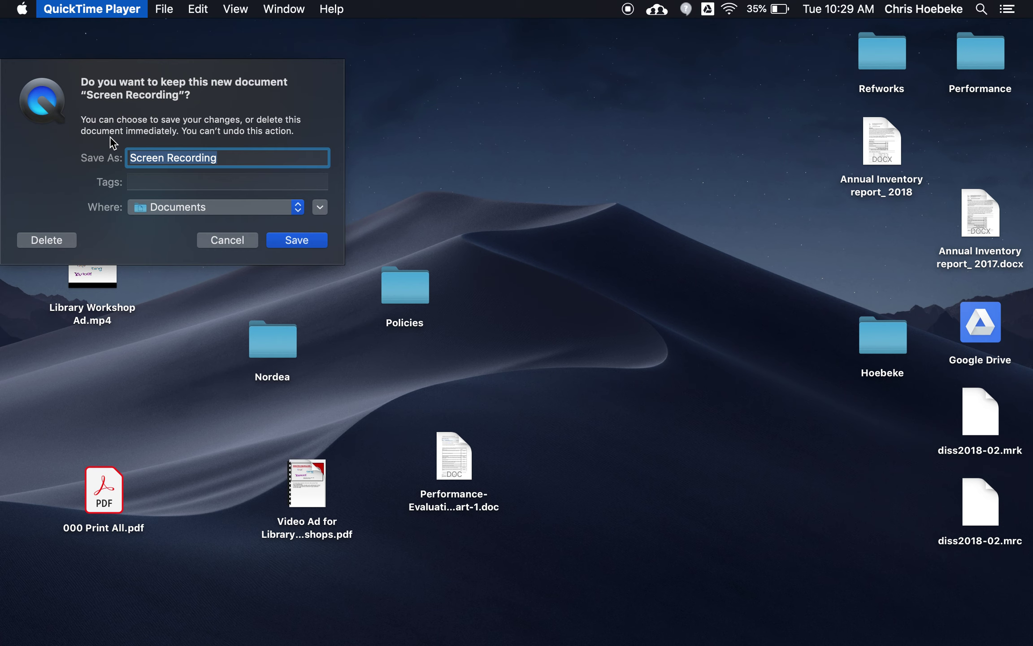
Name the unsaved screen recording "08 Refworks Manual Citation entry".
text(08 )
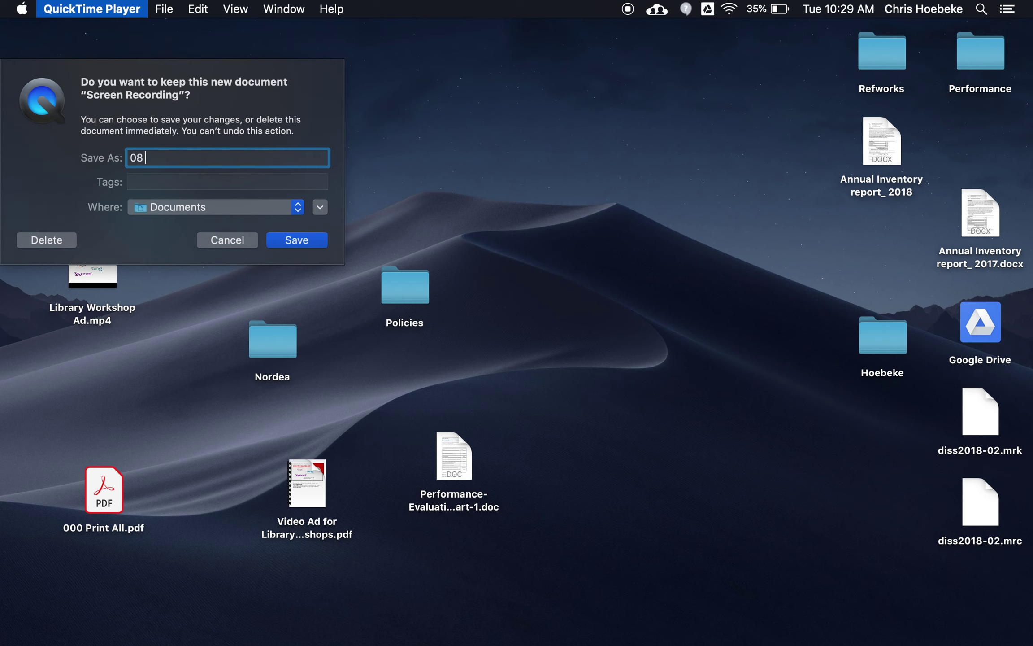
text(Re)
key(BackSpace)
key(BackSpace)
text(Bibli)
key(BackSpace)
key(BackSpace)
key(BackSpace)
key(BackSpace)
key(BackSpace)
text(Bib)
key(BackSpace)
key(BackSpace)
key(BackSpace)
mouse_move(281, 641)
text(R)
text(works)
text( Manyd)
key(BackSpace)
text(al )
text(Ed)
key(BackSpace)
key(BackSpace)
key(BackSpace)
text(Citation entry)
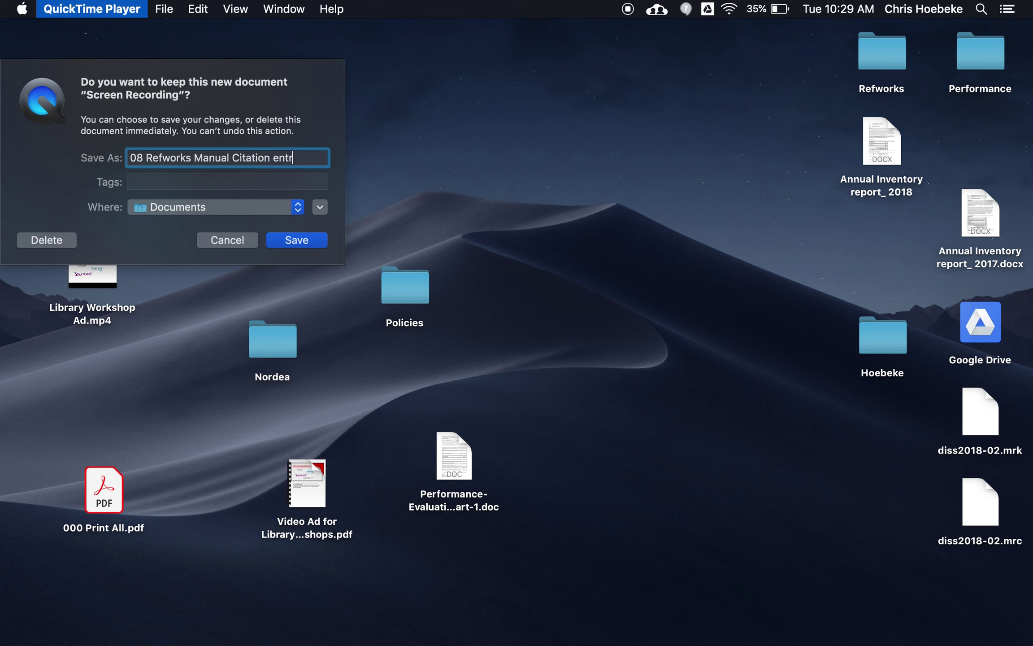